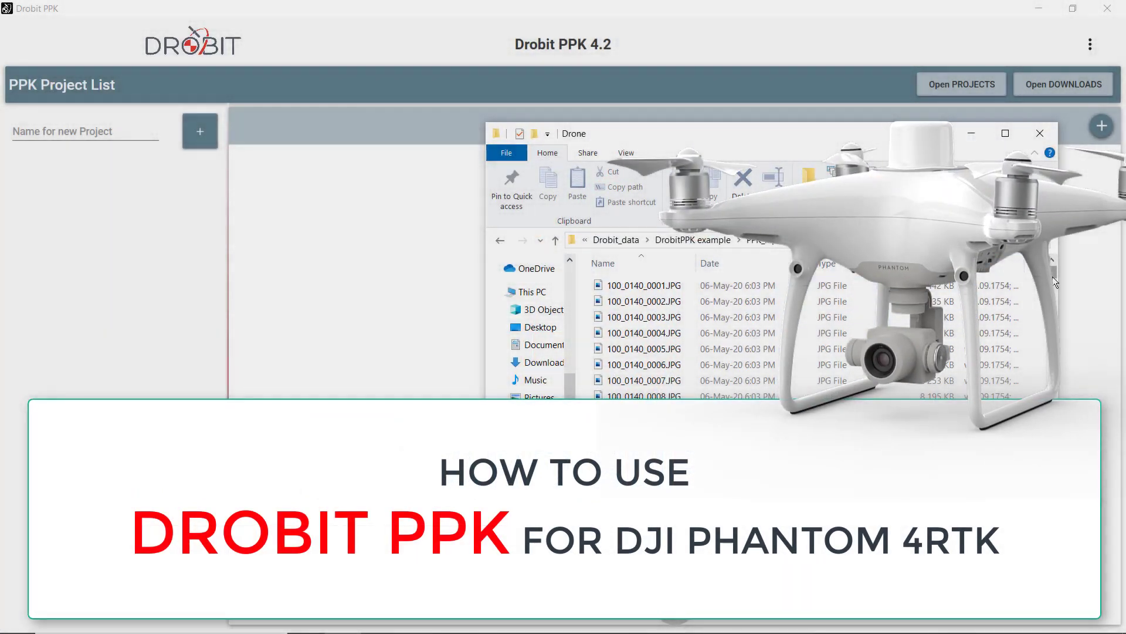
Create a new project named 'trial' in the Drobit PPK project list.
drag(1053, 277, 1047, 491)
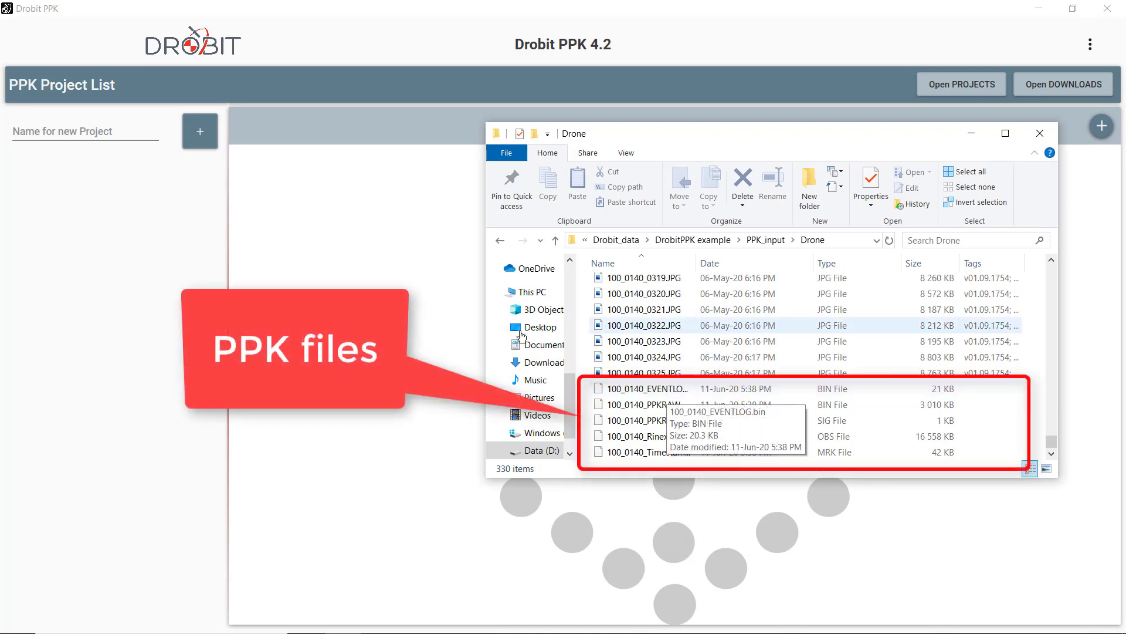
click(383, 11)
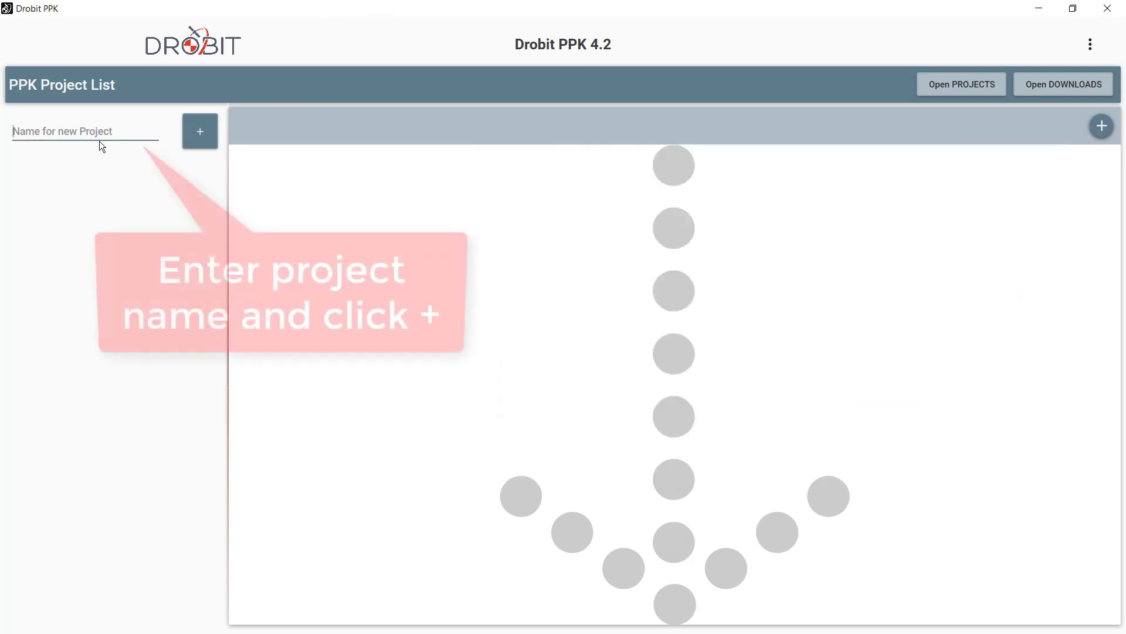
click(200, 131)
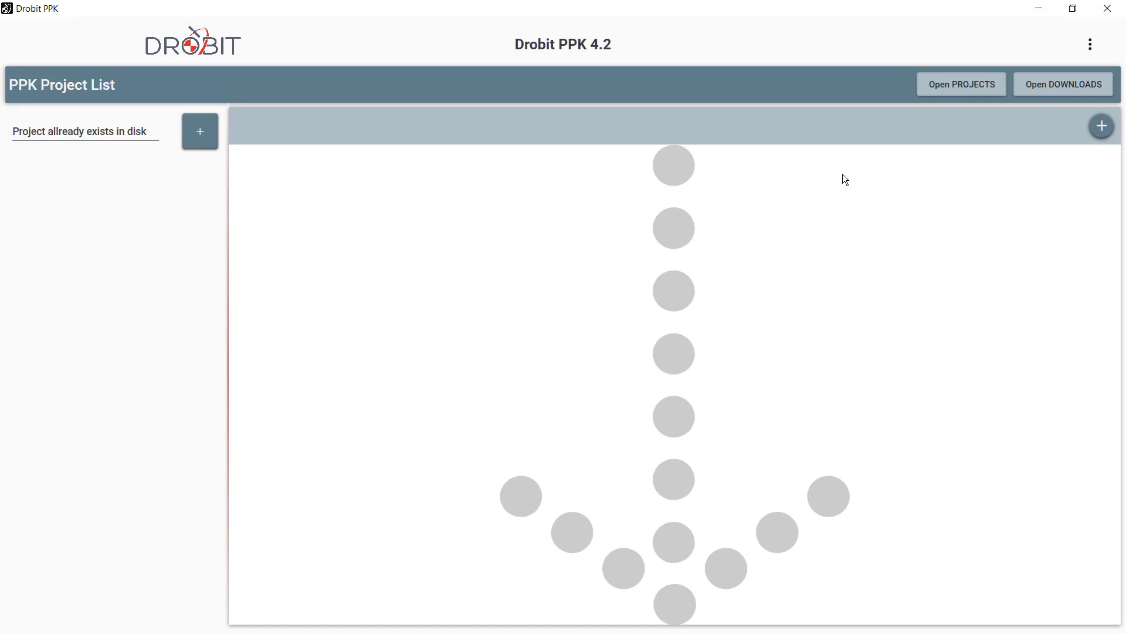
click(122, 131)
text(trial)
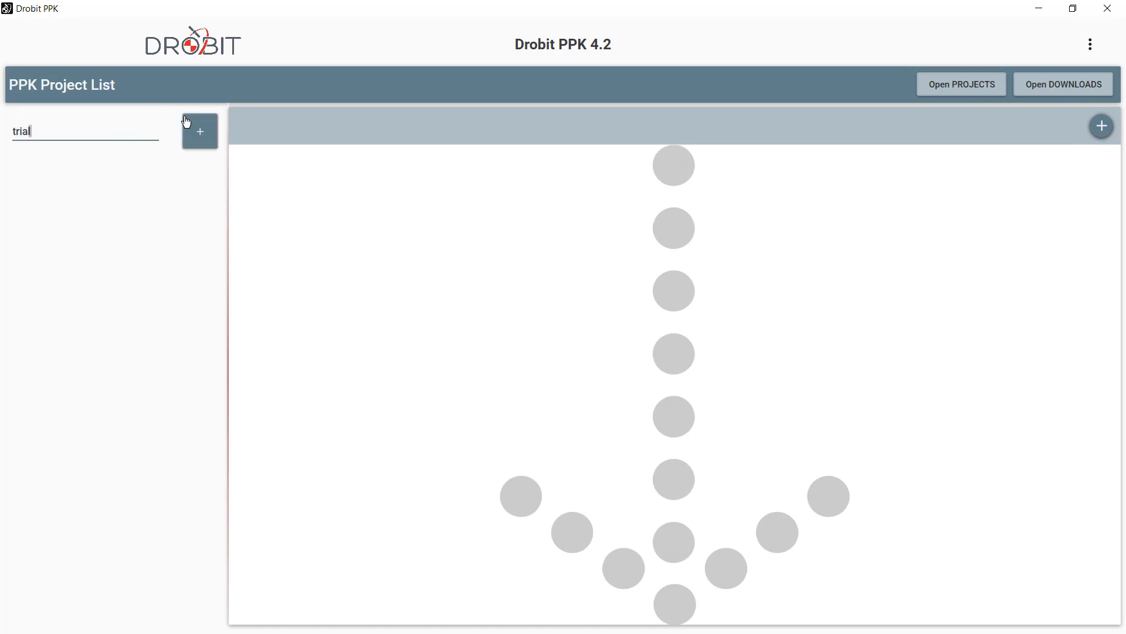
click(200, 131)
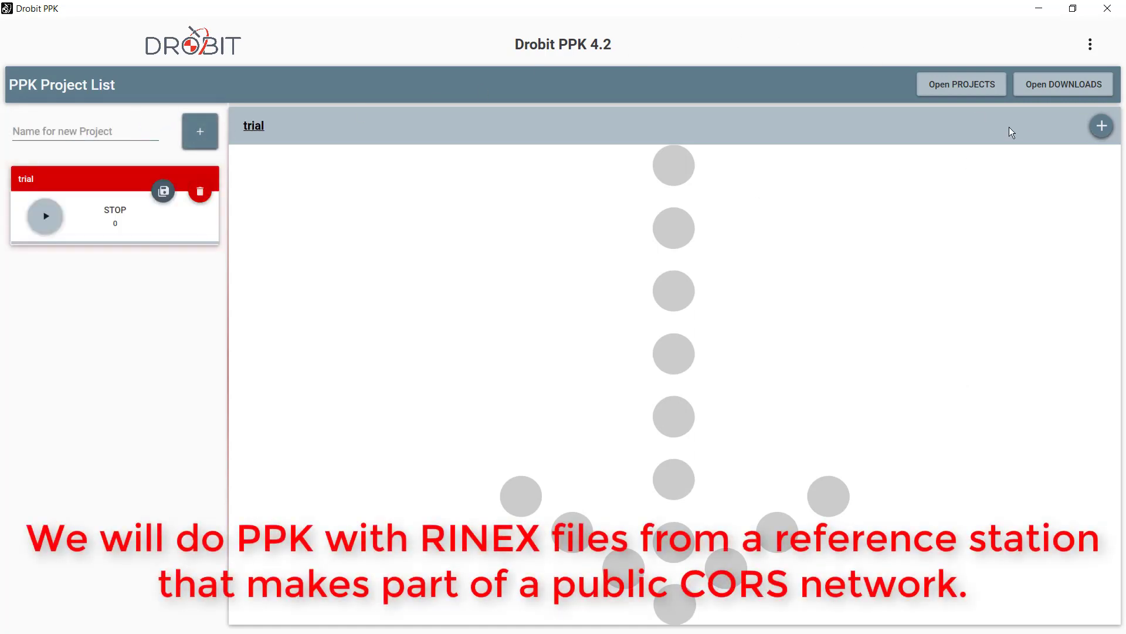
Add a GNSS Post Process Kinematic task, with base position taken from the RINEX header.
click(1102, 126)
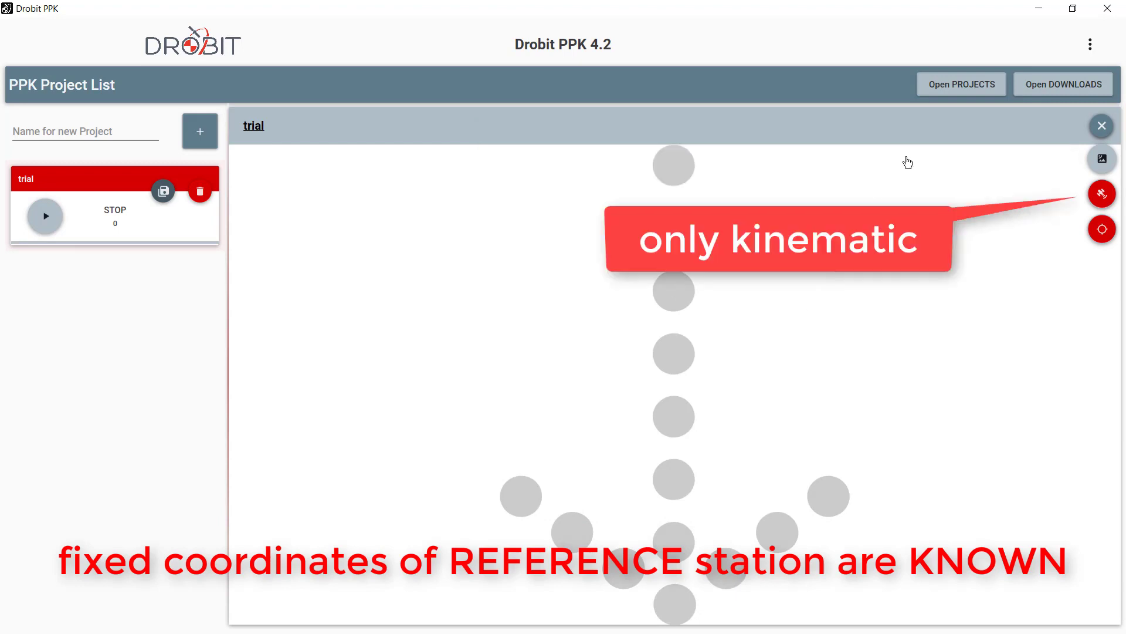
click(1104, 200)
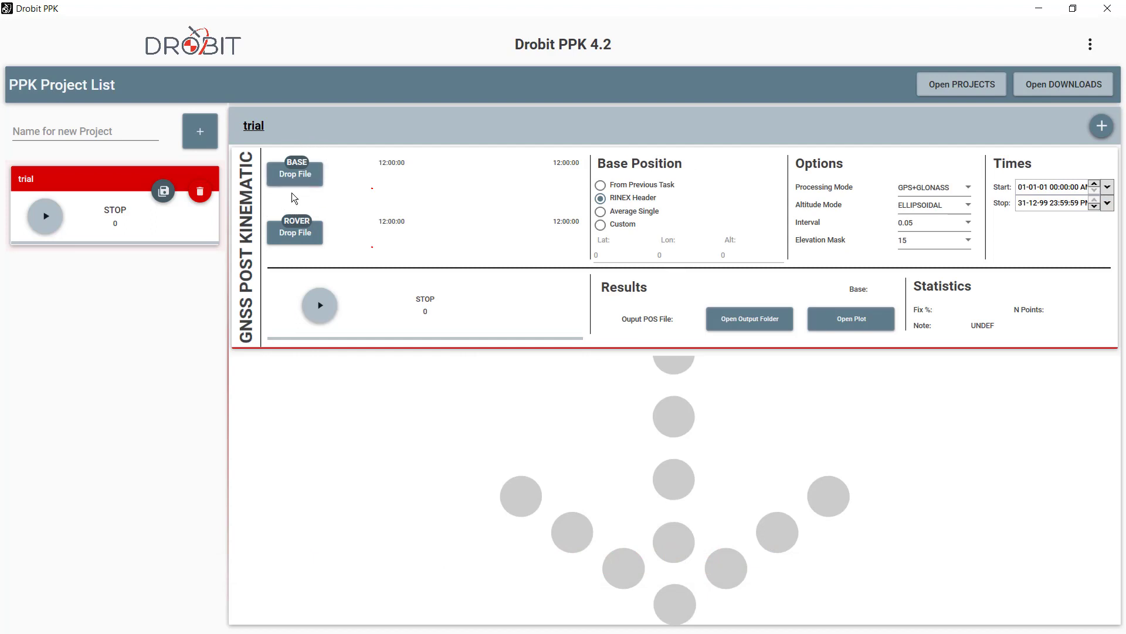
Load the three RODI127Q RINEX files from the Ref folder as base station data.
key(alt+Tab)
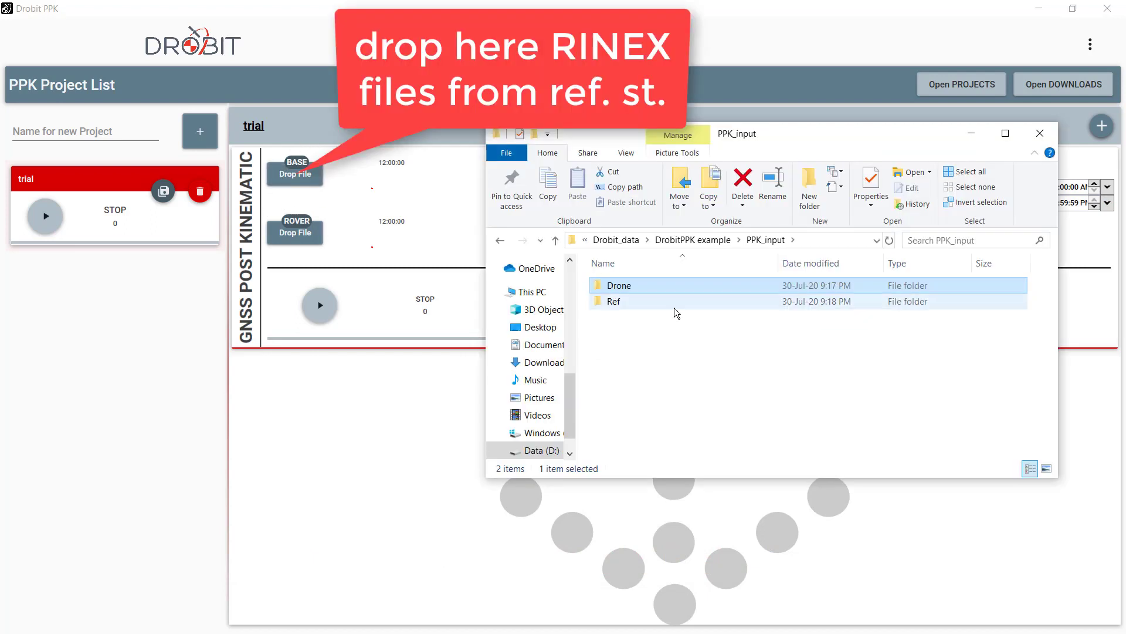
double_click(645, 303)
drag(656, 351, 297, 176)
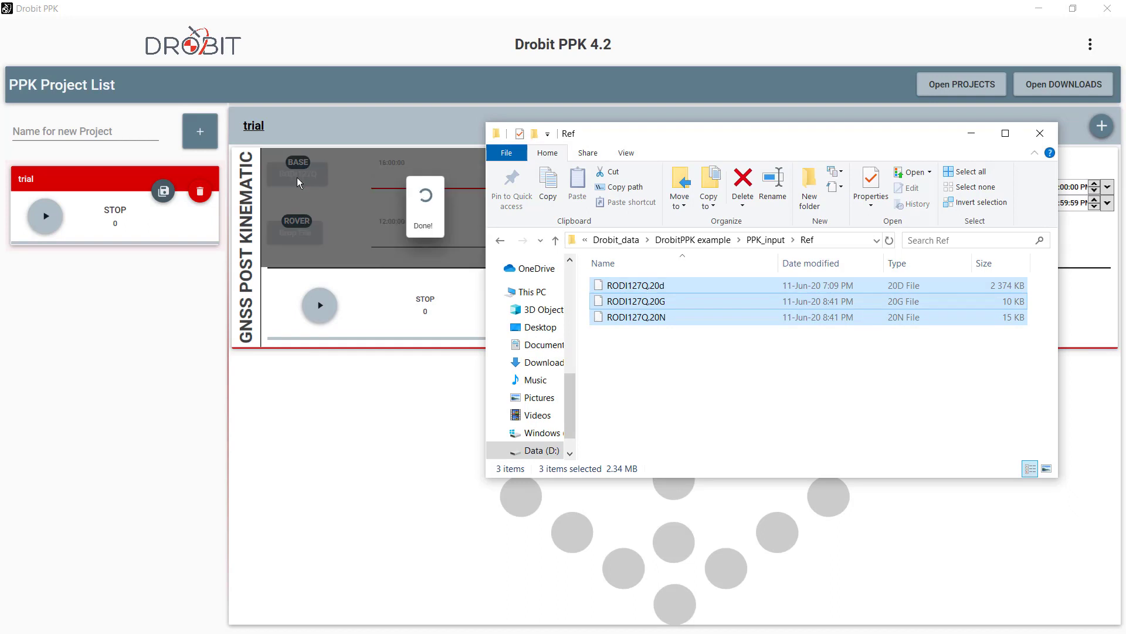
click(768, 242)
Load 100_0140_Rinex.obs from the Drone folder as rover data, spanning 16:03:43 to 16:17:23.
double_click(739, 286)
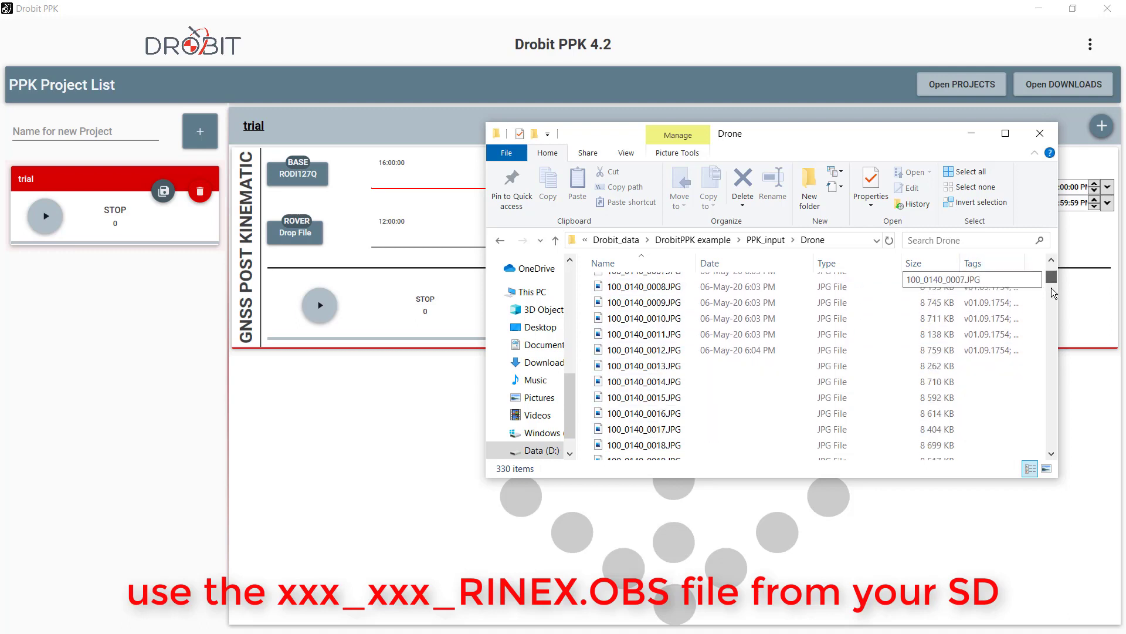
drag(1052, 273, 1070, 460)
key(ctrl+KP_Add)
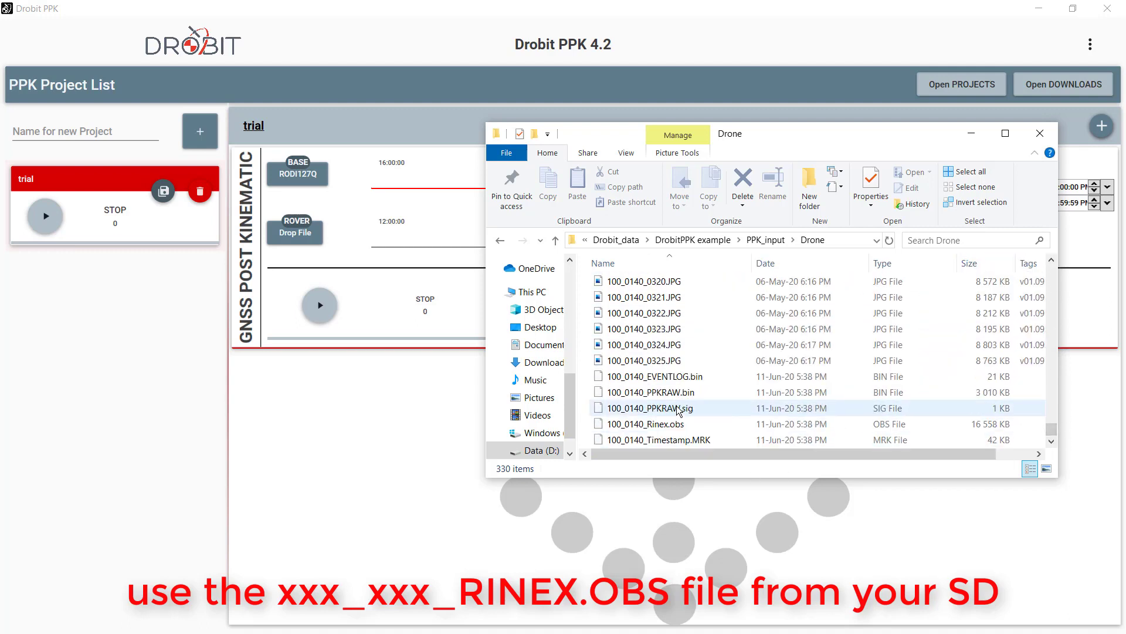
click(643, 424)
drag(644, 423, 297, 234)
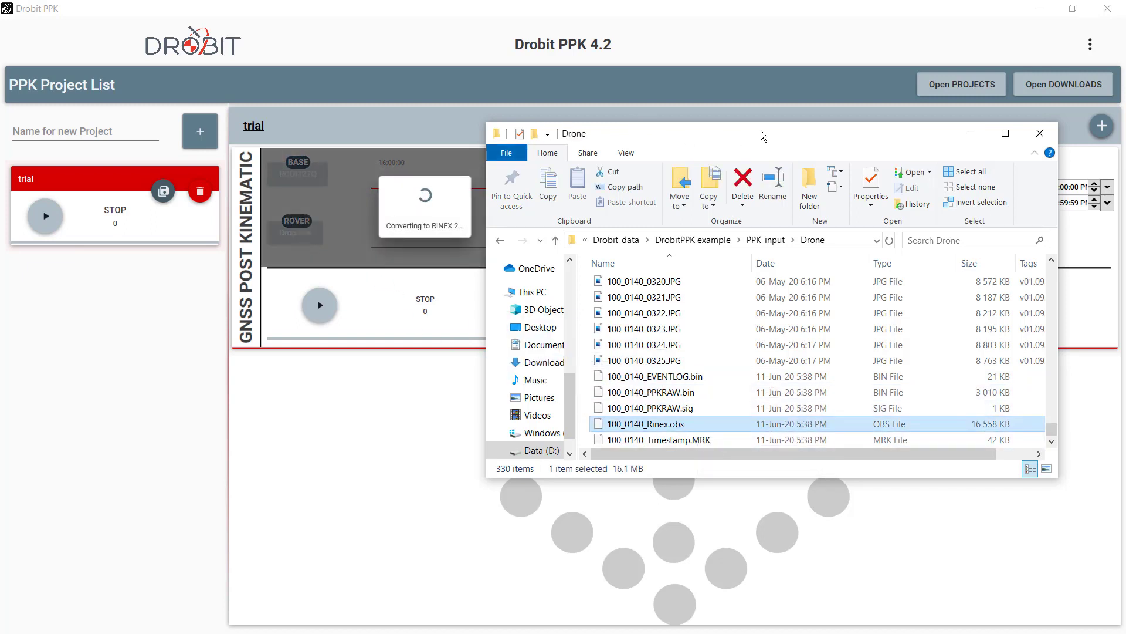
drag(755, 141, 857, 359)
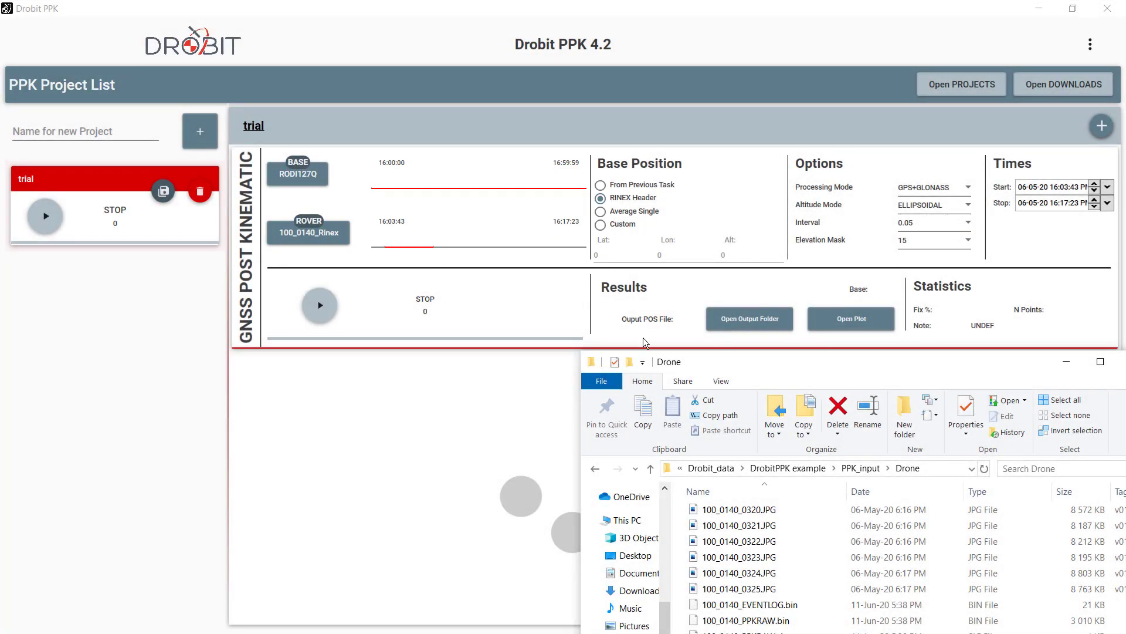
drag(751, 358, 518, 389)
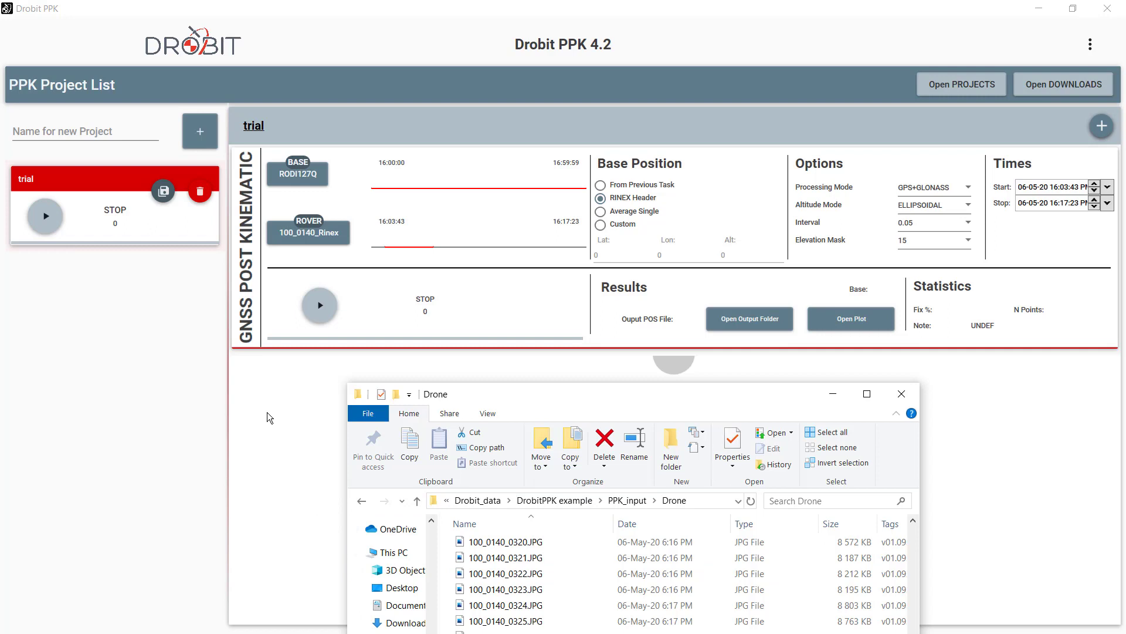
Add a Camera Processing task after the PPK task, using positions from the previous task.
click(1103, 128)
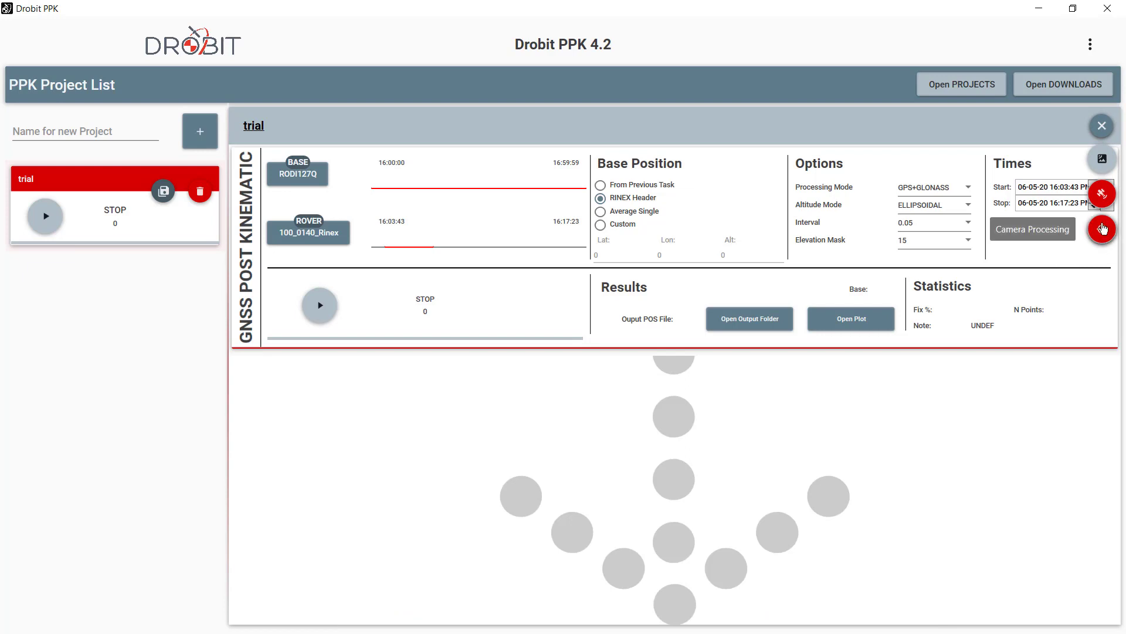
click(1103, 230)
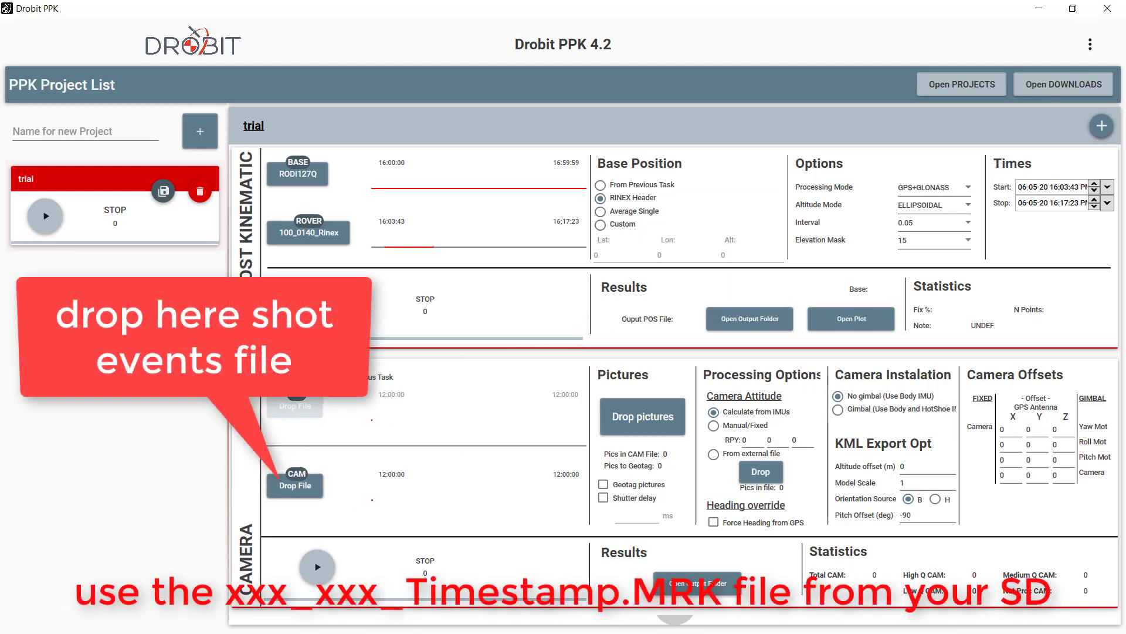
Load 100_0140_Timestamp.MRK as the camera shot events, giving 325 pictures.
click(474, 630)
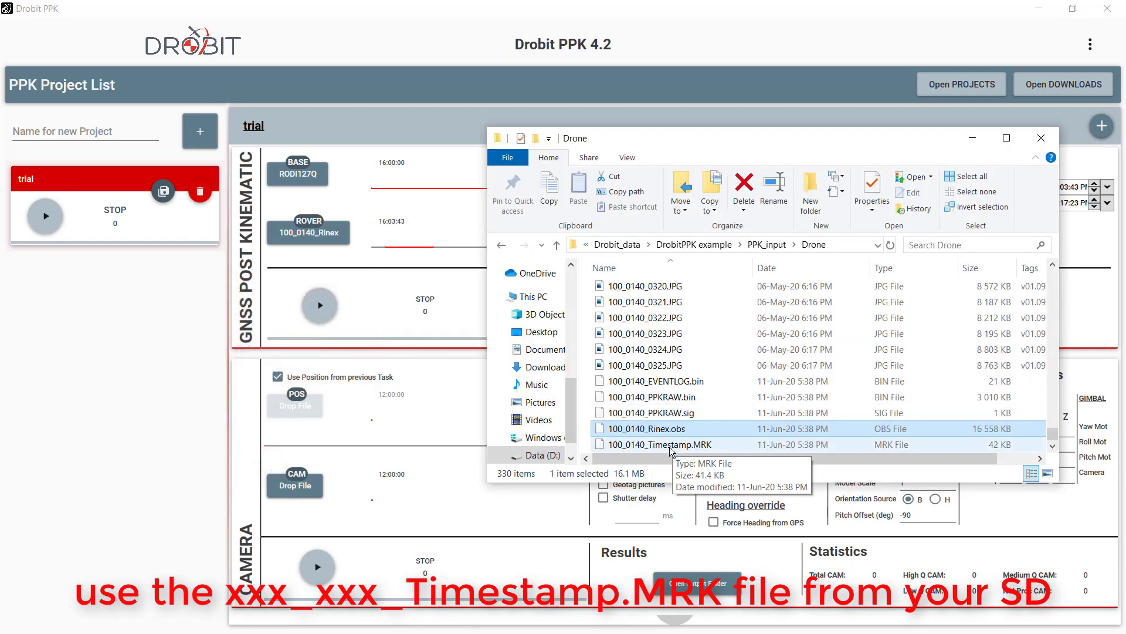
drag(673, 446, 301, 499)
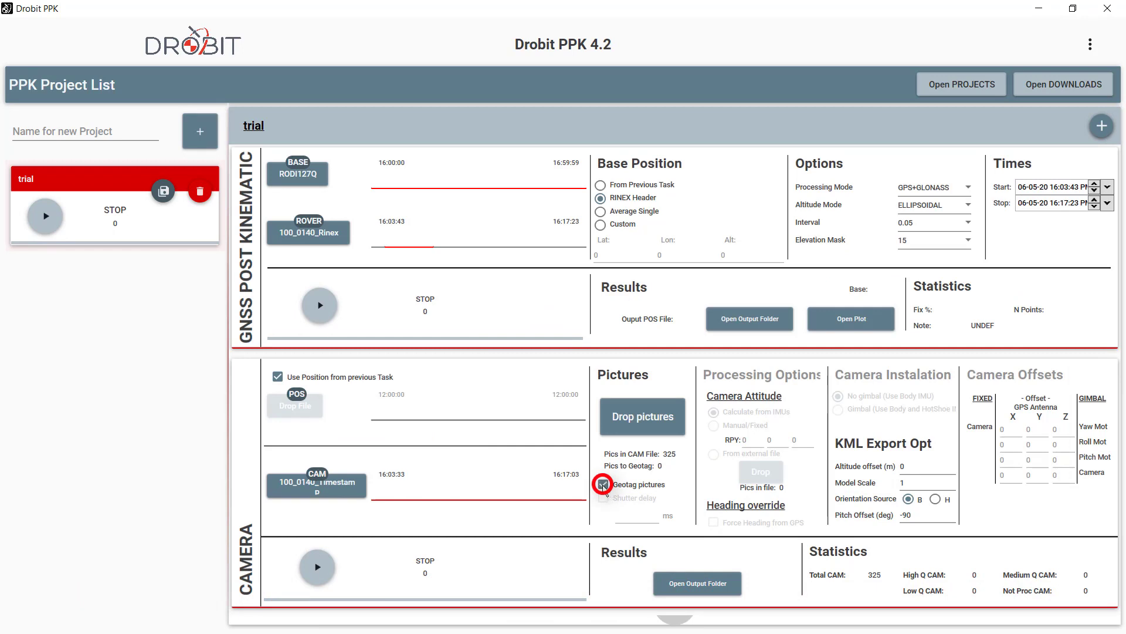
Add the 325 selected drone JPG photos to the camera task for geotagging.
click(632, 417)
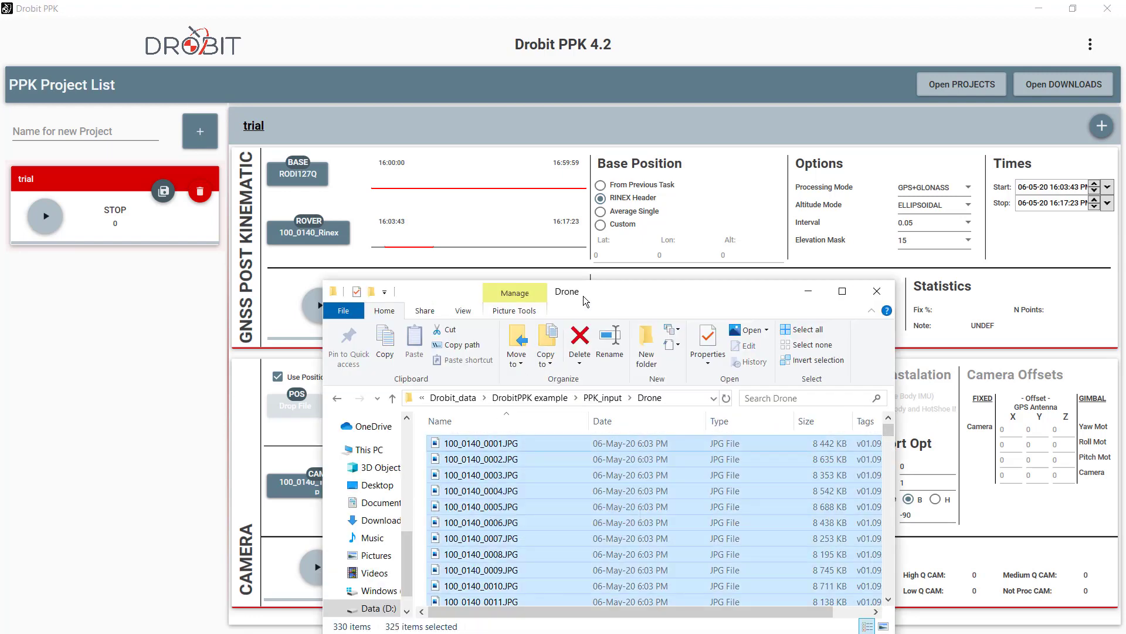
drag(585, 301, 999, 244)
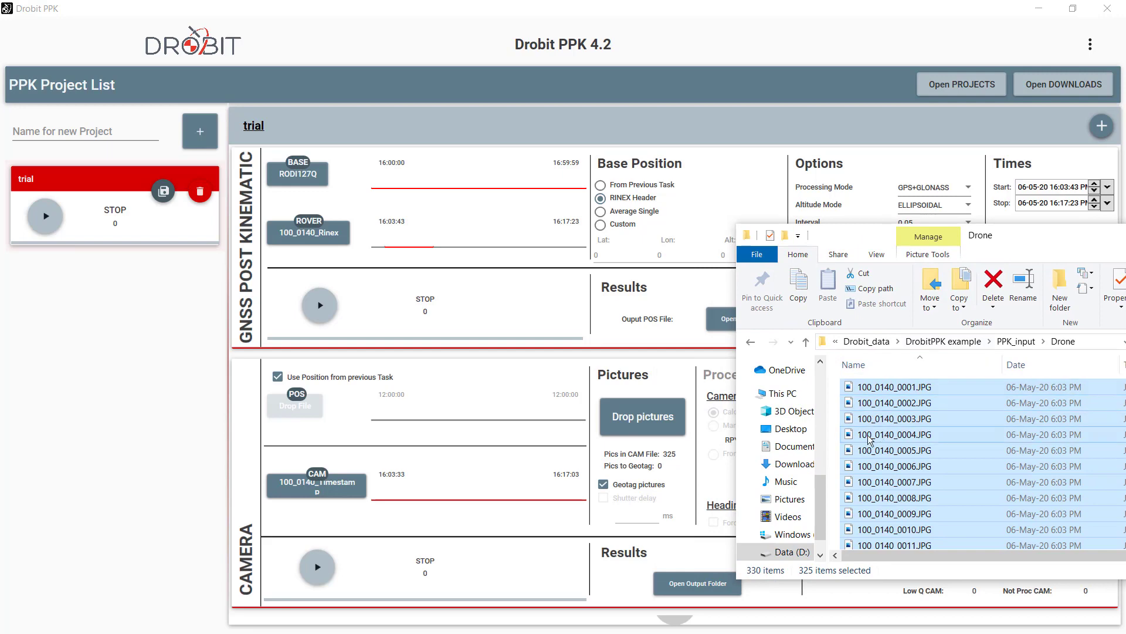
drag(870, 439, 653, 418)
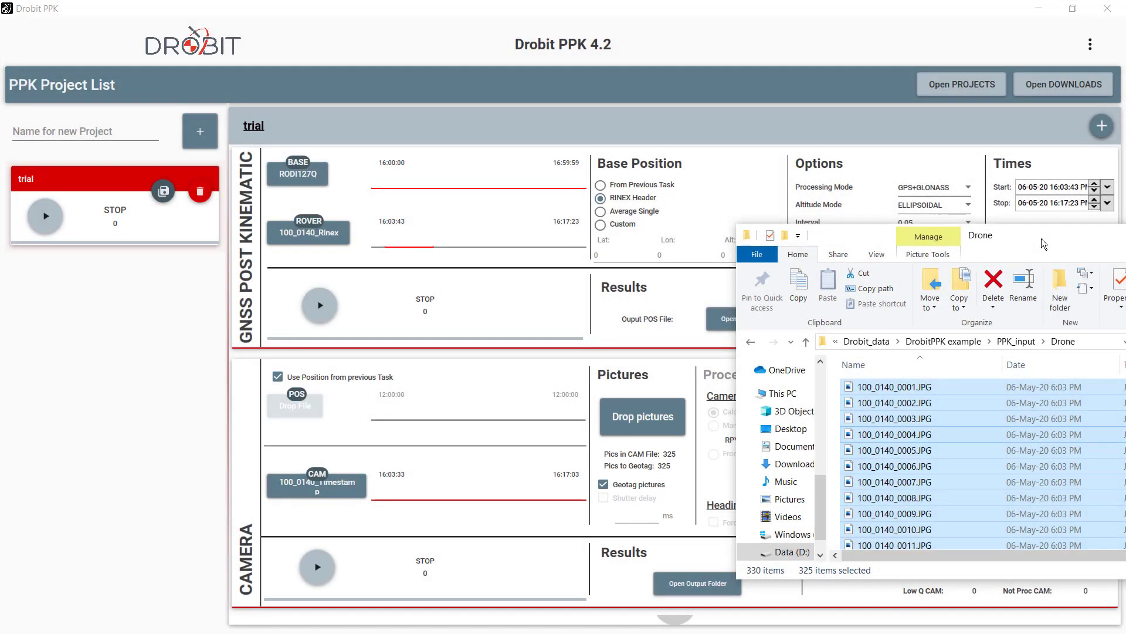
drag(1040, 238, 483, 194)
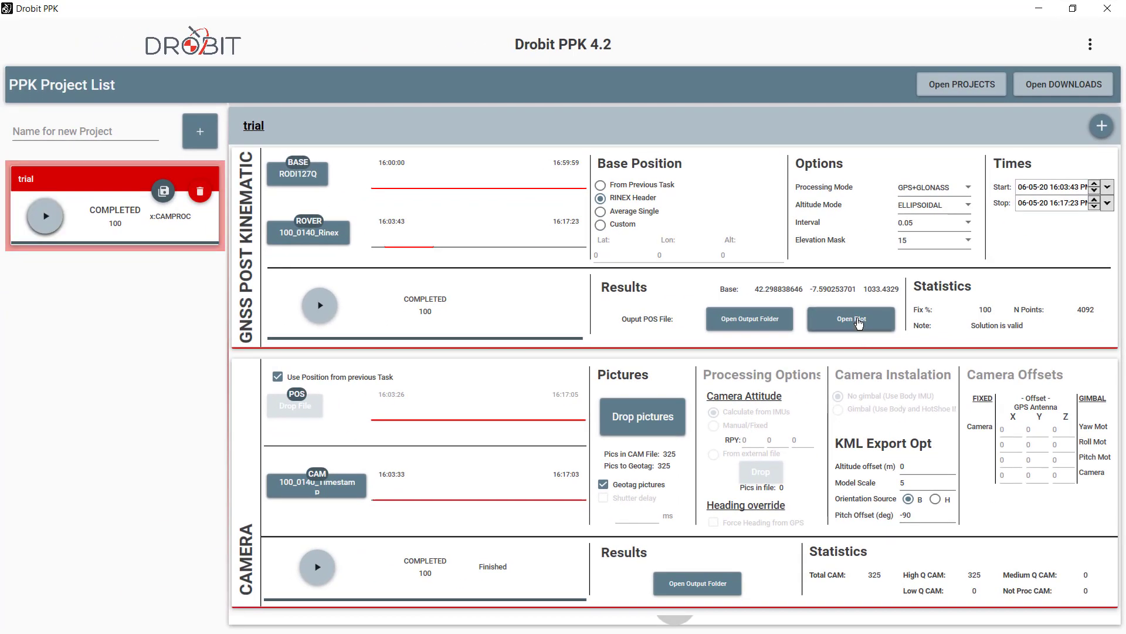
click(858, 320)
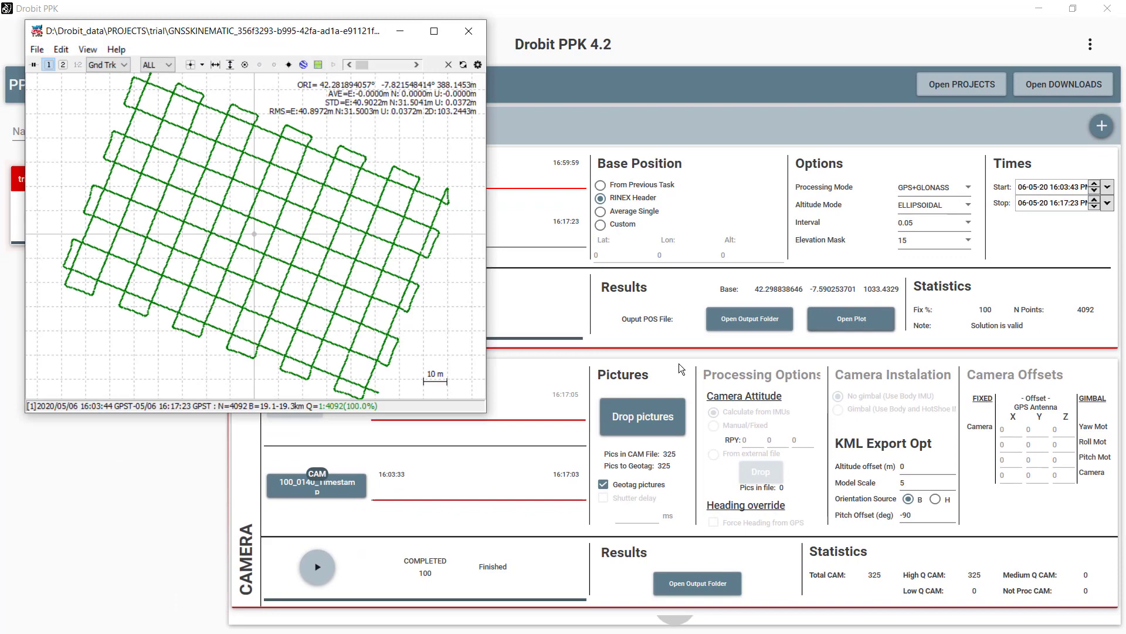
drag(486, 409, 746, 410)
drag(666, 414, 666, 579)
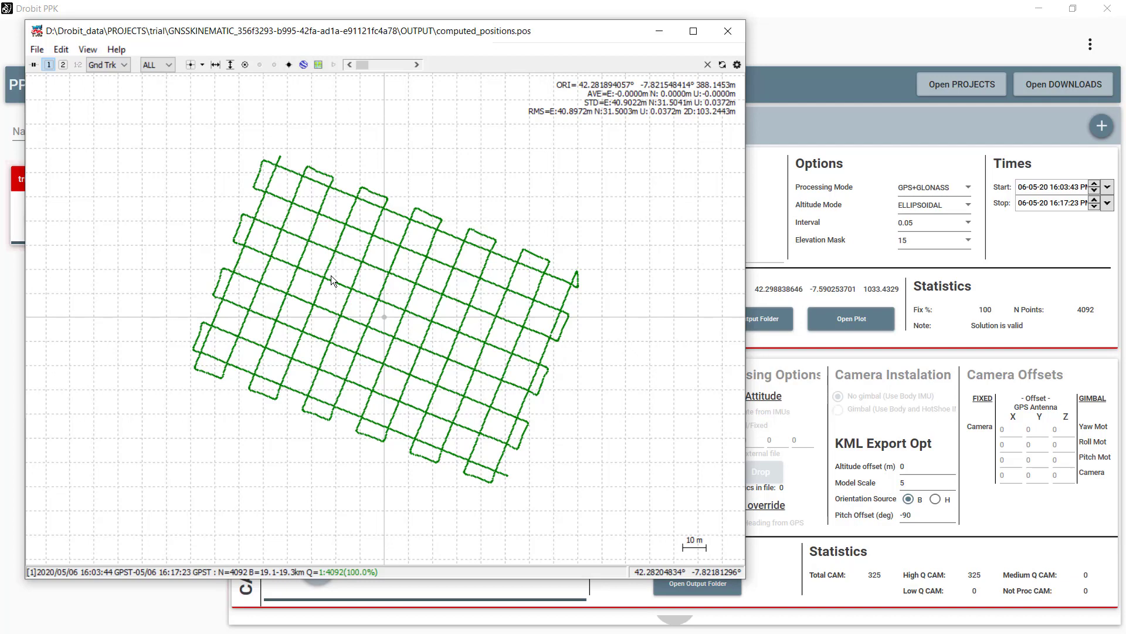
click(727, 33)
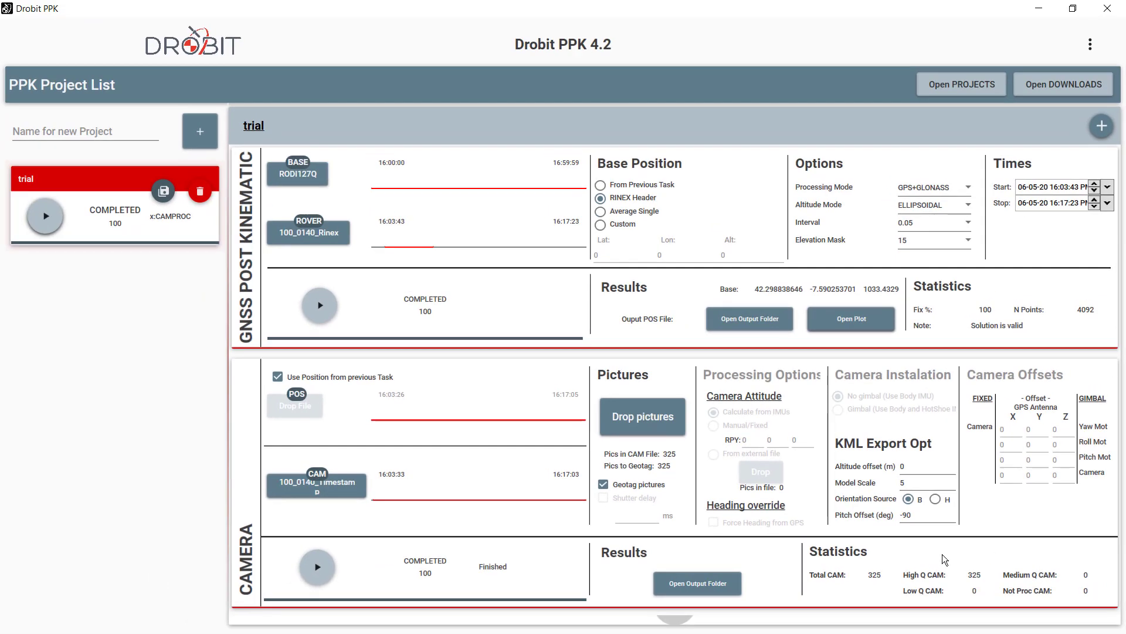
Open CameraPositions.kml from the camera task's output folder in Google Earth.
click(698, 583)
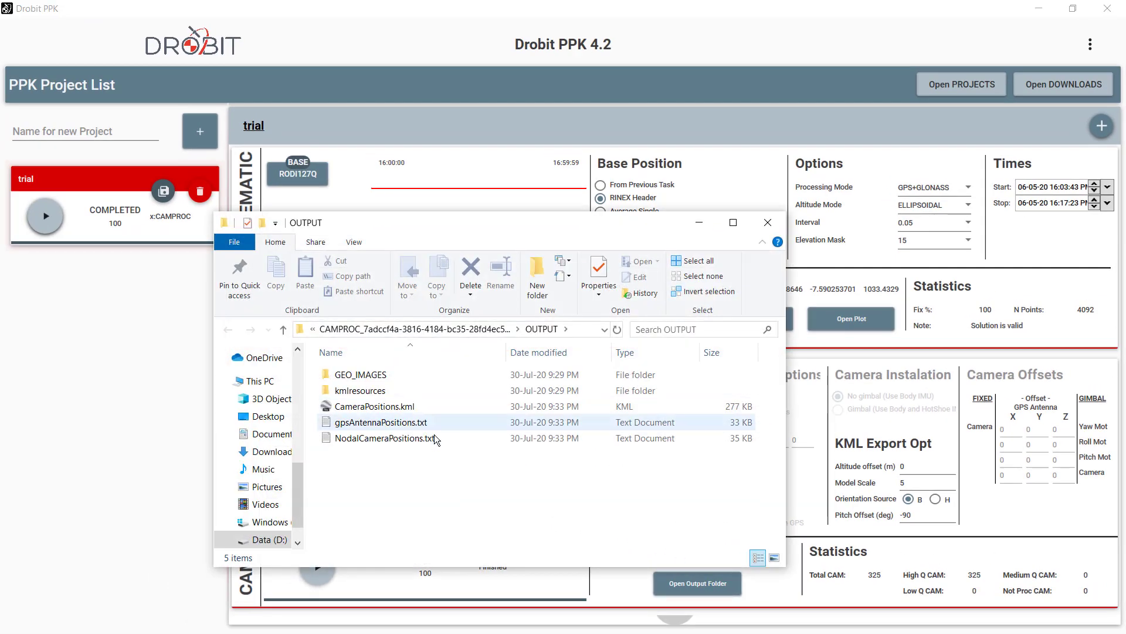
double_click(360, 407)
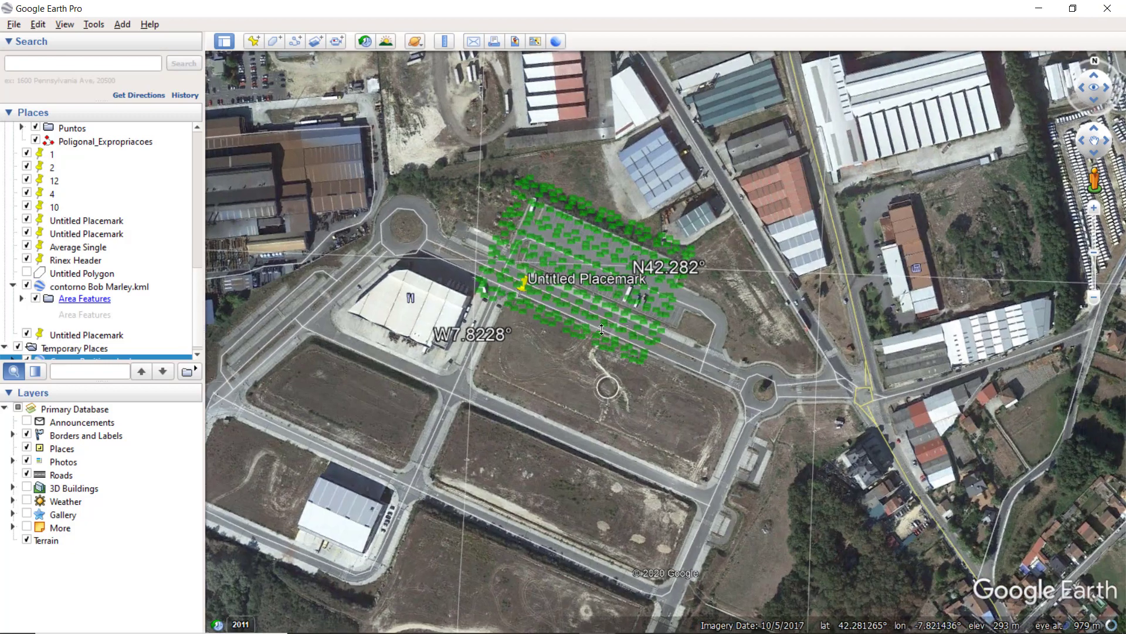
Tilt the view to inspect camera markers, close Google Earth discarding places, then select gpsAntennaPositions.txt.
drag(602, 329, 624, 461)
key(alt+F4)
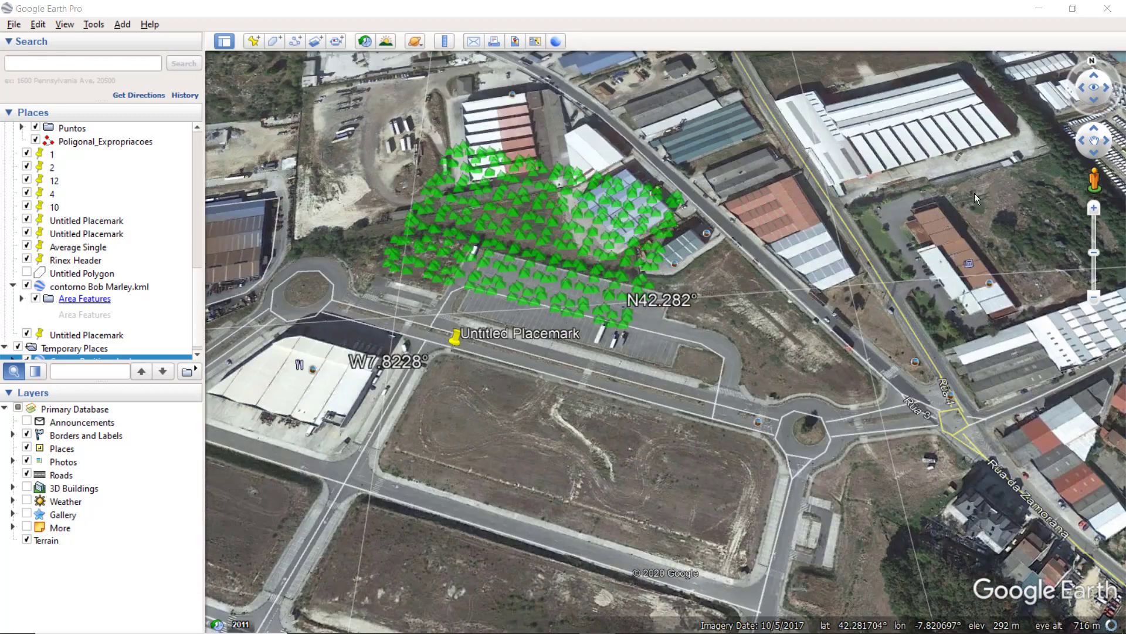
click(645, 341)
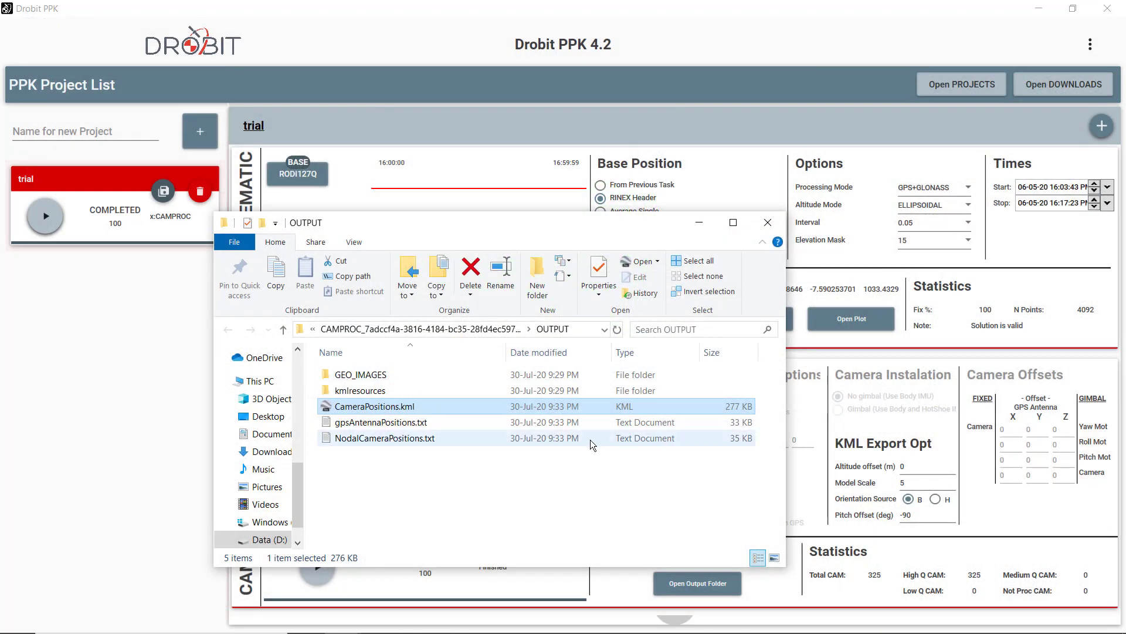
click(358, 425)
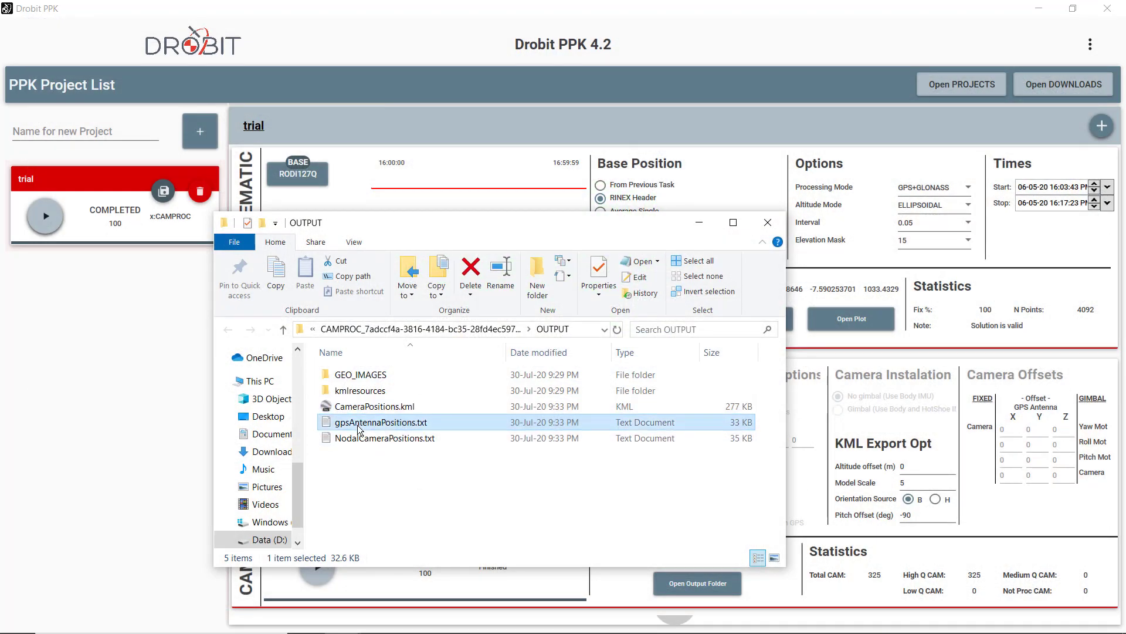